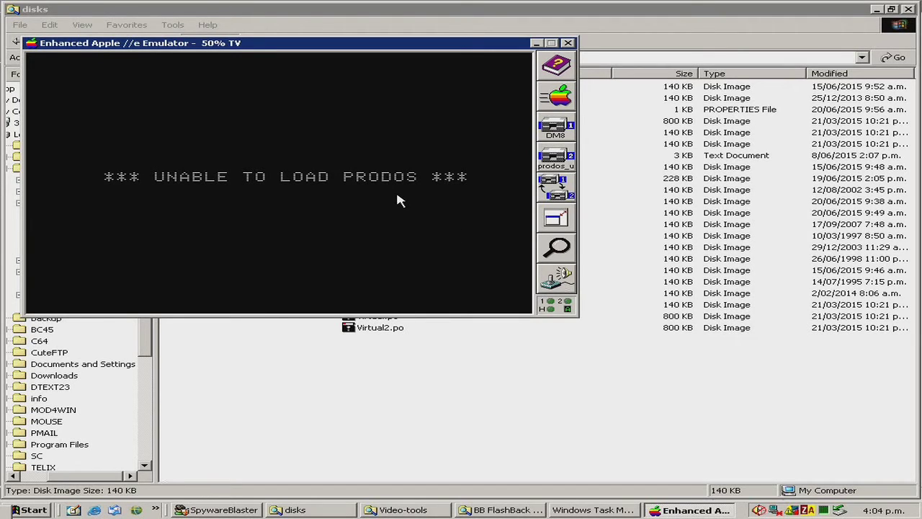
# Step: Reboot from COPY2PLUS.DSK in drive 1, skipping the date and choosing 80-column catalogs
pyautogui.click(556, 128)
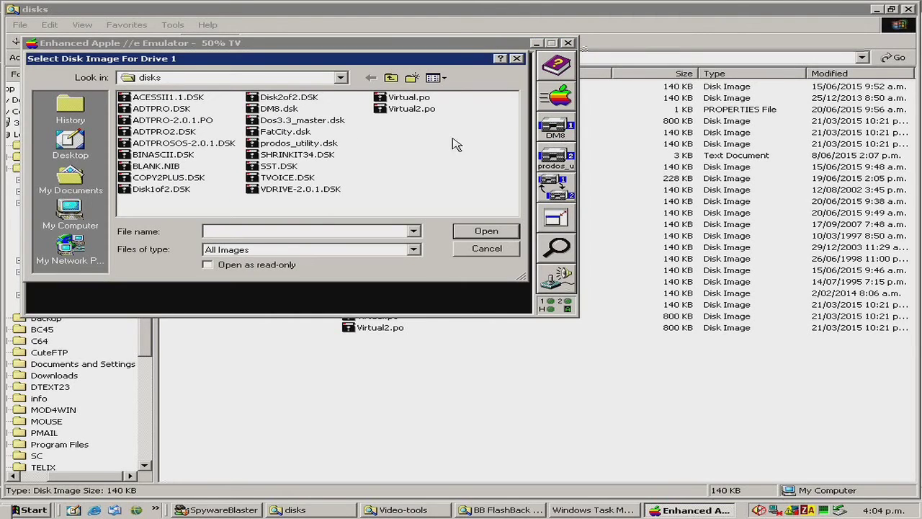
pyautogui.doubleClick(163, 177)
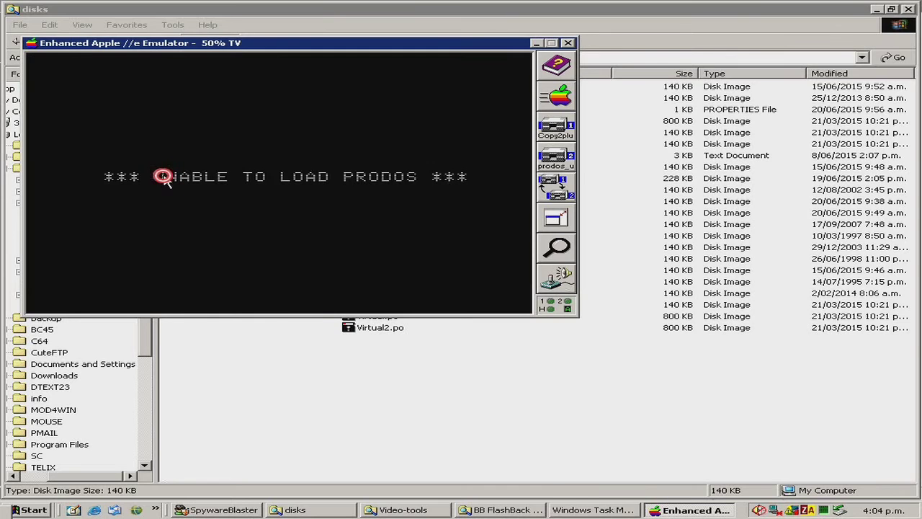
pyautogui.click(561, 105)
pyautogui.click(426, 287)
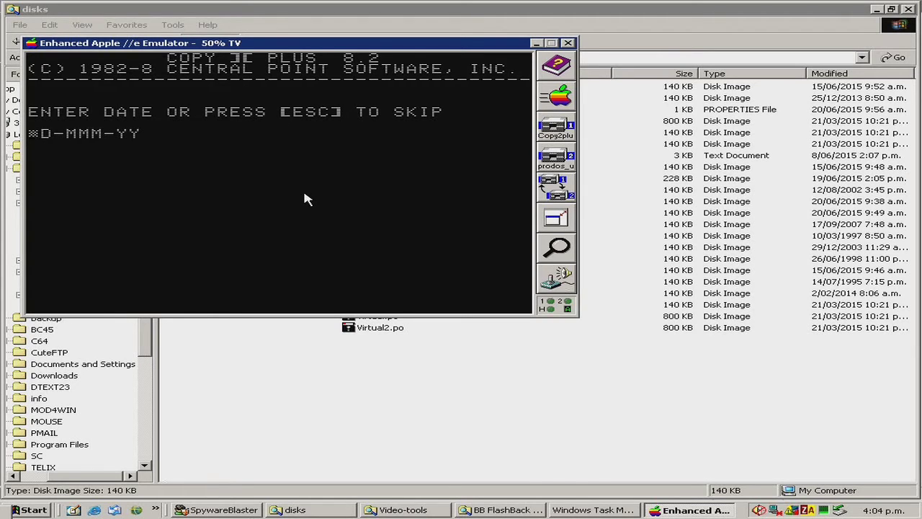
pyautogui.press('Escape')
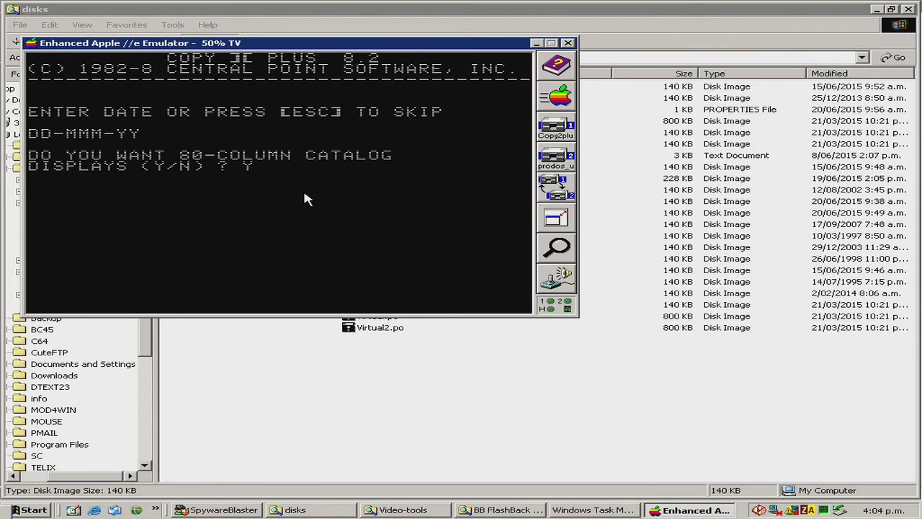
pyautogui.press('Return')
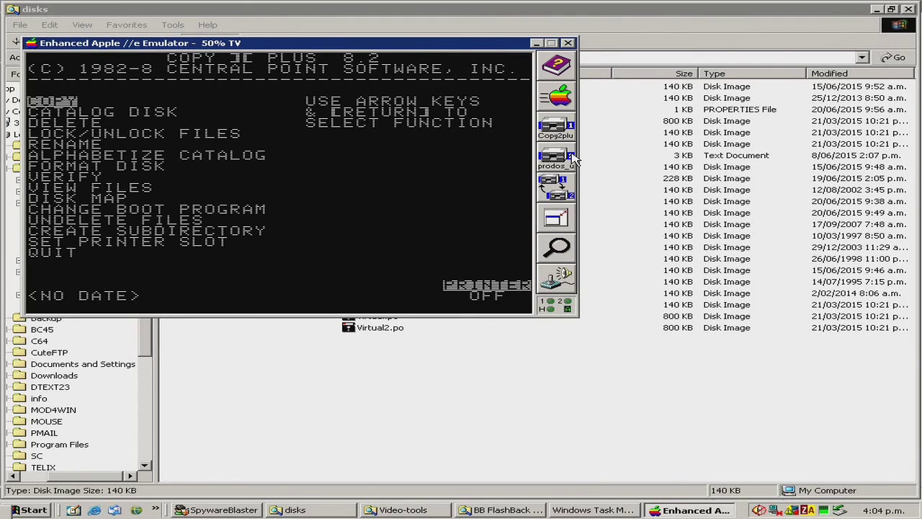
# Step: Insert DM8.dsk into drive 2
pyautogui.click(569, 158)
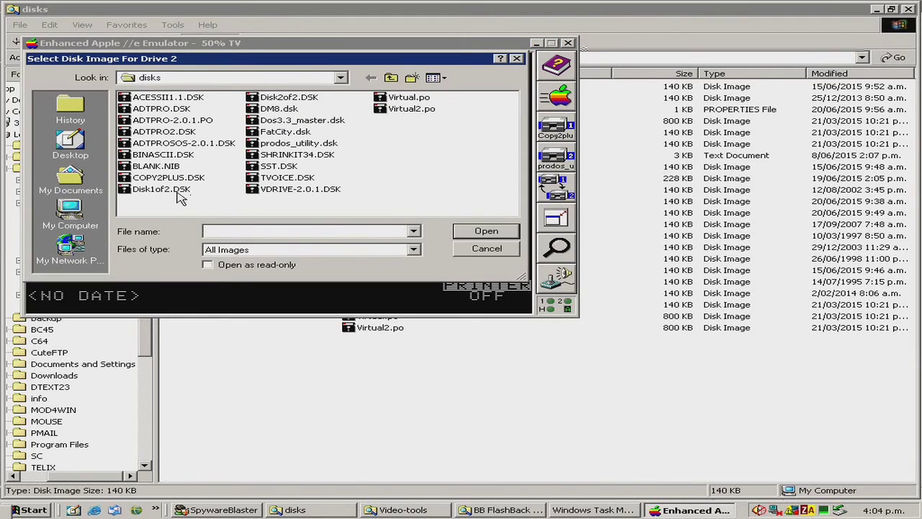
pyautogui.click(276, 110)
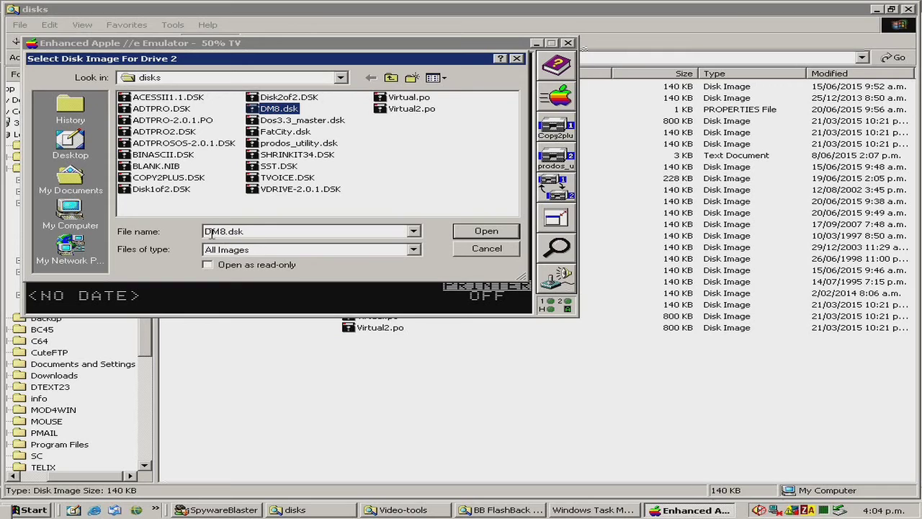
pyautogui.click(485, 233)
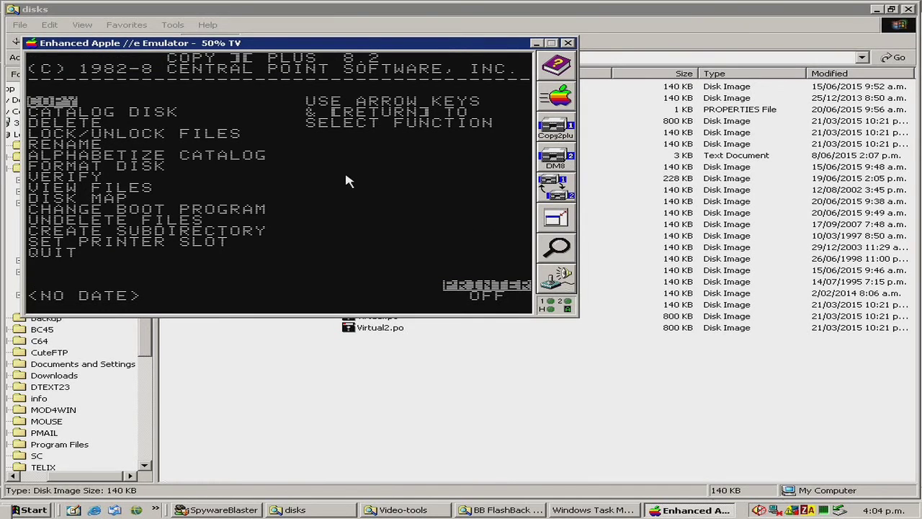
# Step: Catalog slot 6 drive 2 (normal), listing DISKMAKER8 and READ.ME on /DM8
pyautogui.press('Down')
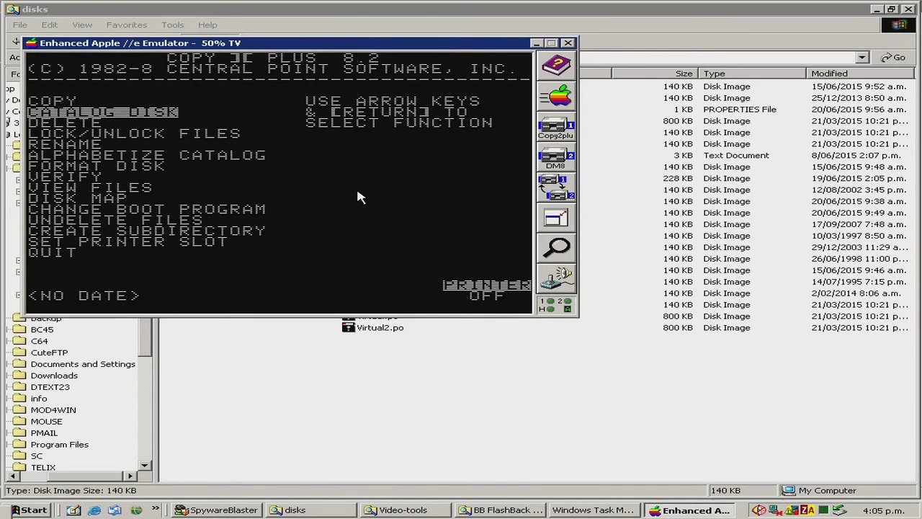
pyautogui.press('Return')
pyautogui.press('Return')
pyautogui.press('Down')
pyautogui.press('Return')
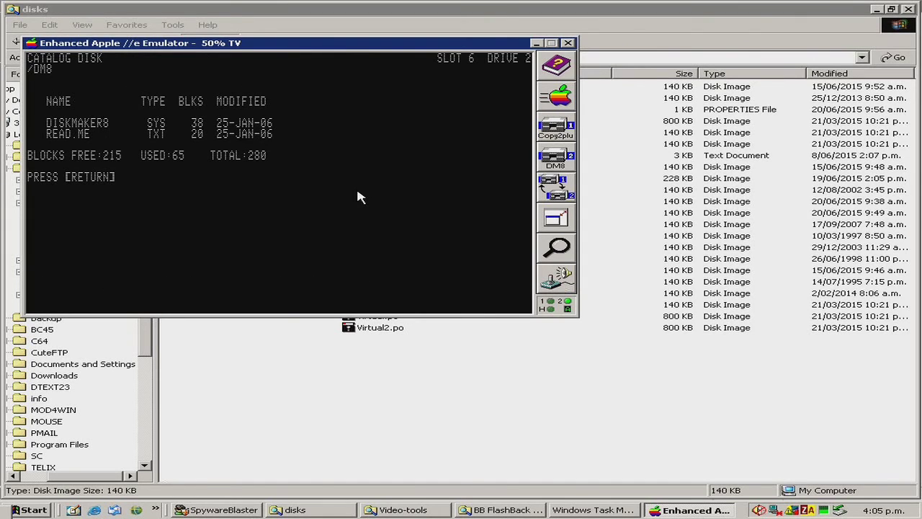
pyautogui.click(705, 145)
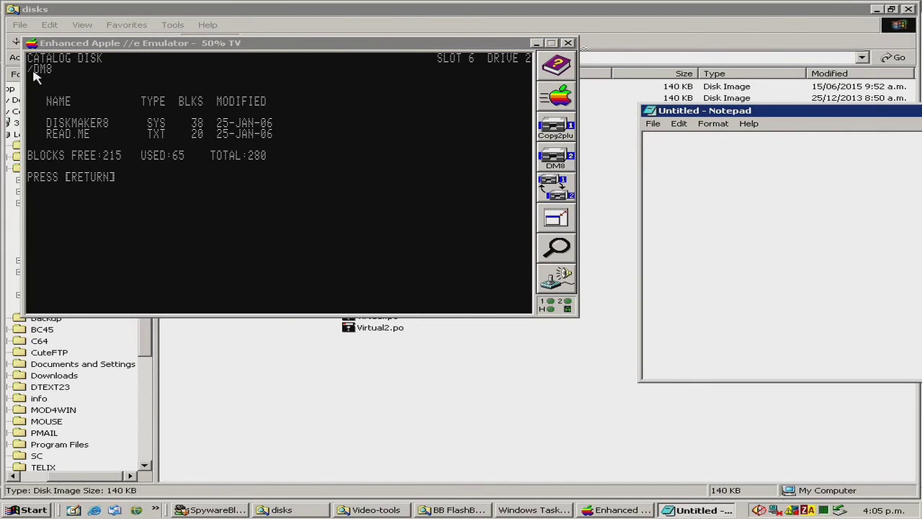
# Step: Note /DM8 and DISKMAKER8.SYS on separate lines in the untitled Notepad document
pyautogui.write('/DM8')
pyautogui.click(730, 167)
pyautogui.write('DISK')
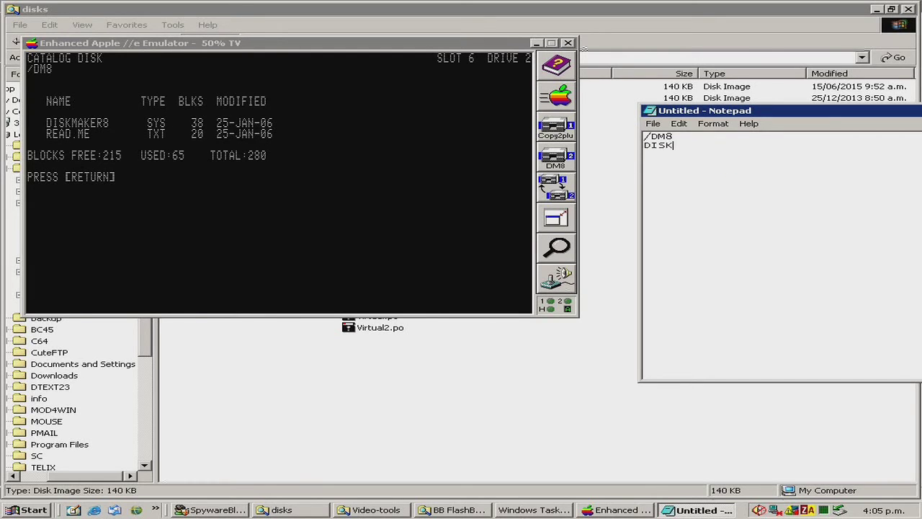
pyautogui.write('MAKER8.SYS')
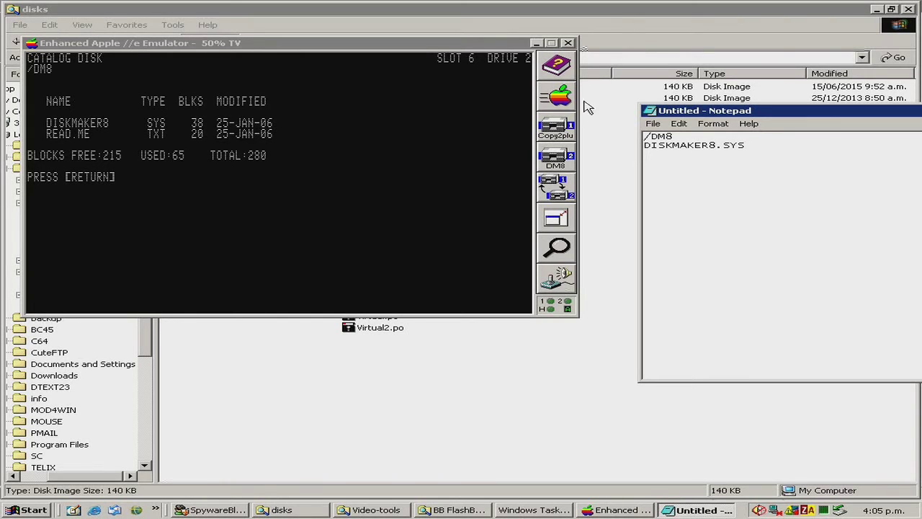
pyautogui.click(462, 160)
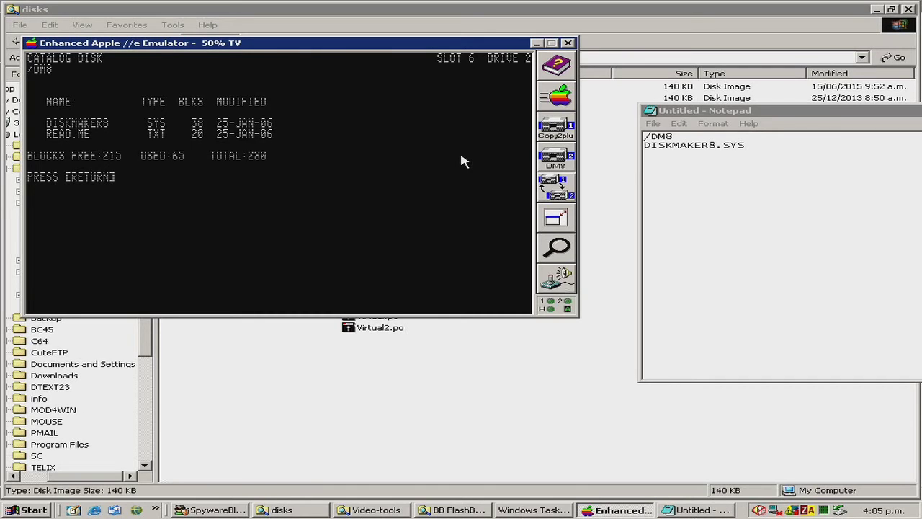
# Step: Quit Copy II Plus to ProDOS and set the prefix to /DM8/
pyautogui.press('Return')
pyautogui.press('Down')
pyautogui.press('Down')
pyautogui.press('Down')
pyautogui.press('Down')
pyautogui.press('Down')
pyautogui.press('Down')
pyautogui.press('Down')
pyautogui.press('Down')
pyautogui.press('Down')
pyautogui.press('Down')
pyautogui.press('Down')
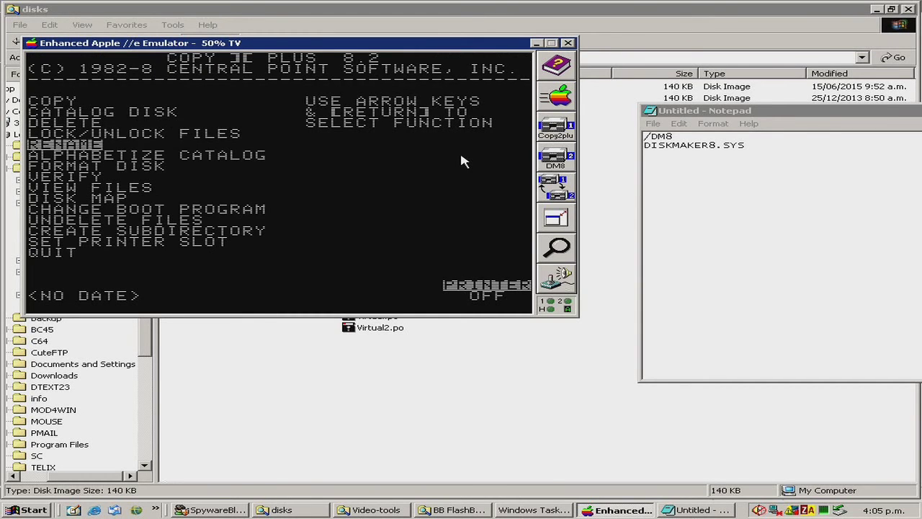
pyautogui.press('Down')
pyautogui.press('Down')
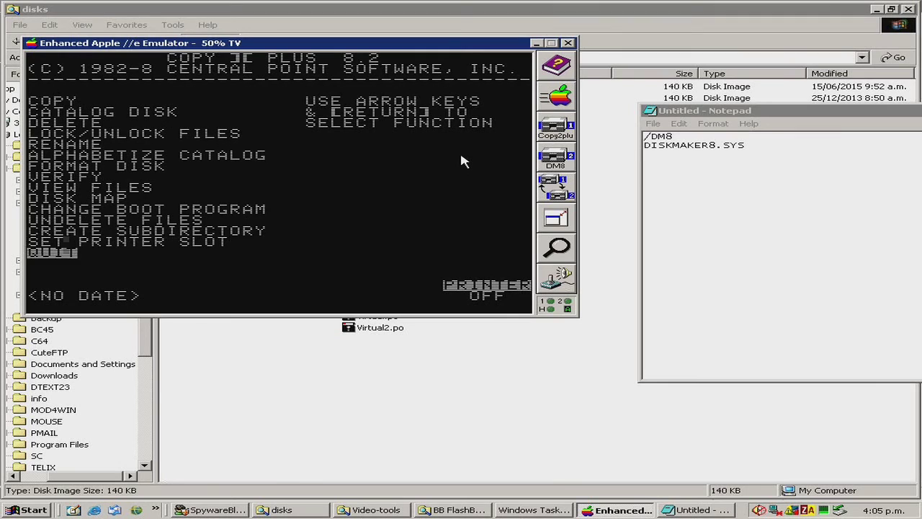
pyautogui.press('Return')
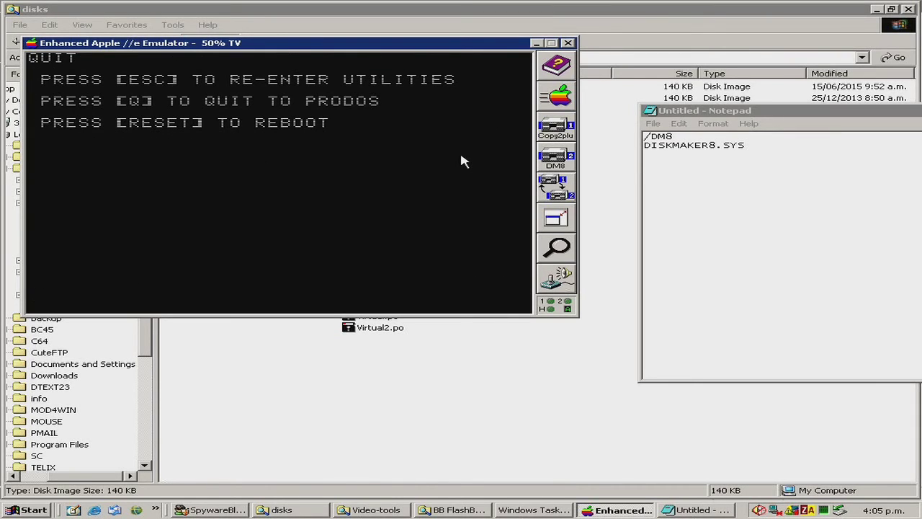
pyautogui.press('q')
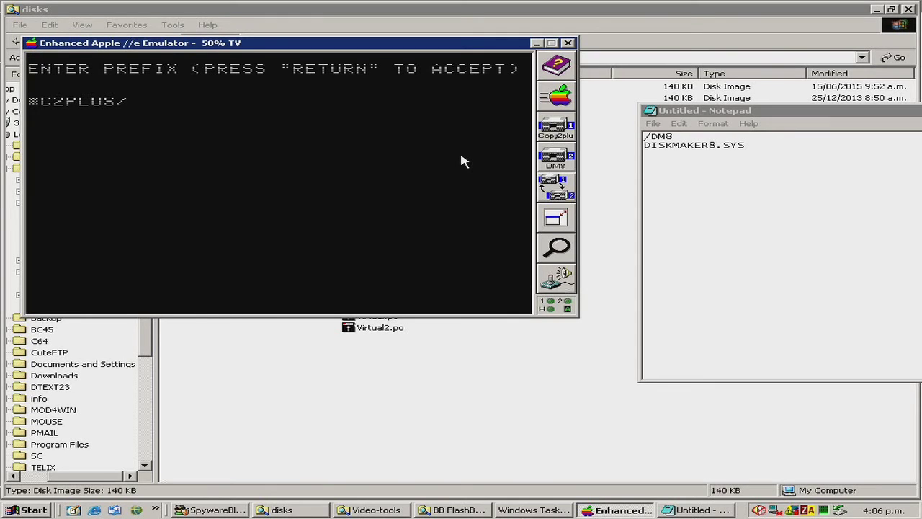
pyautogui.write('/DM8/')
pyautogui.press('Return')
# Step: Launch DISKMAKER8 at the pathname prompt, then request an Apple //e reboot
pyautogui.write('DISKMAKER')
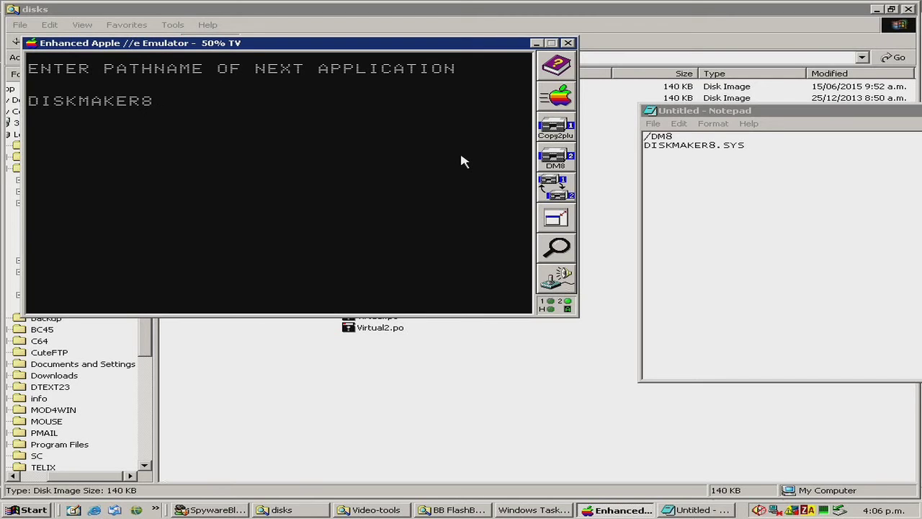
pyautogui.write('8')
pyautogui.press('Return')
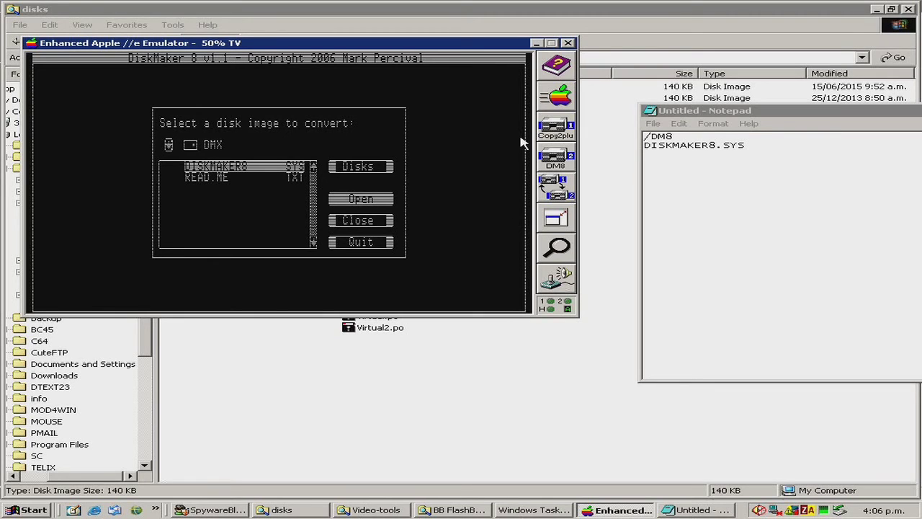
pyautogui.click(559, 101)
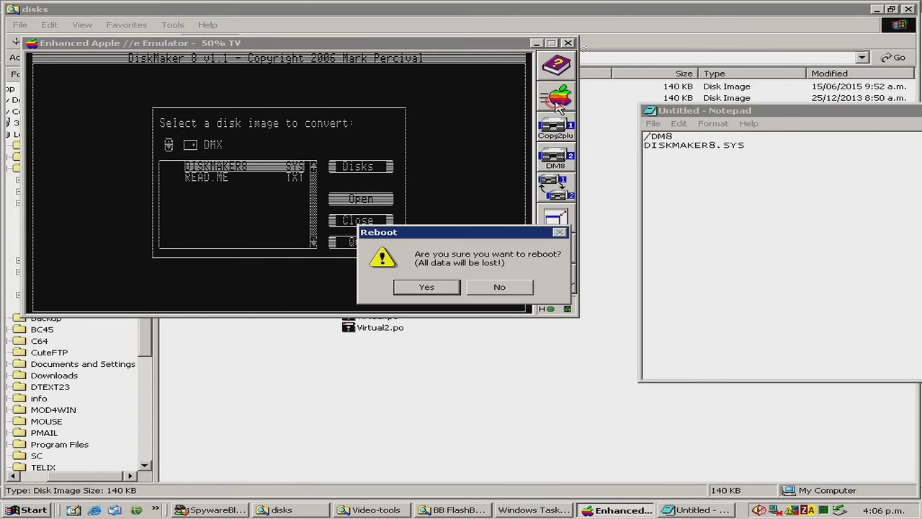
# Step: Confirm the reboot into Copy II Plus and load prodos_utility.dsk into drive 2
pyautogui.click(418, 290)
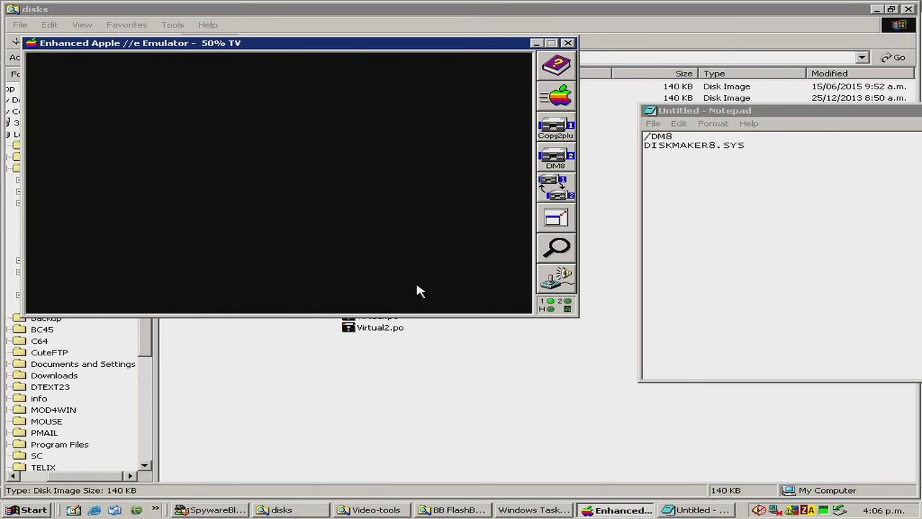
pyautogui.press('Escape')
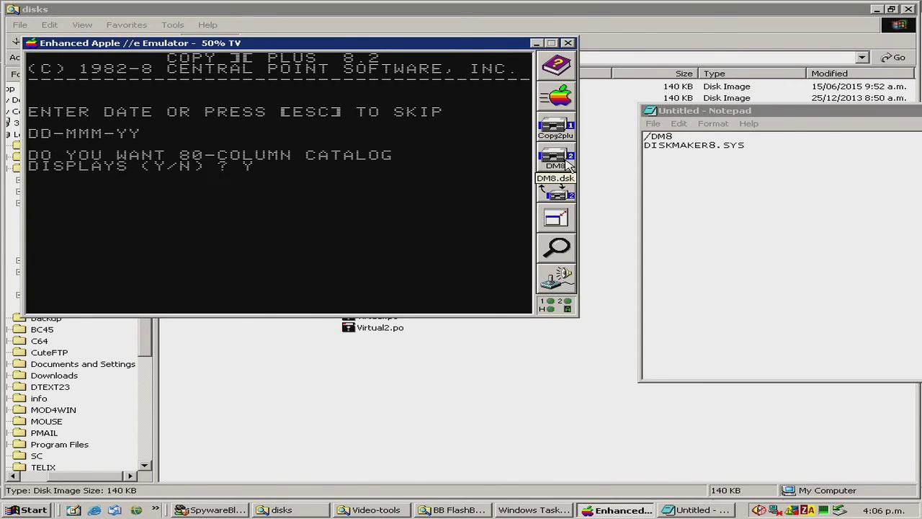
pyautogui.press('Return')
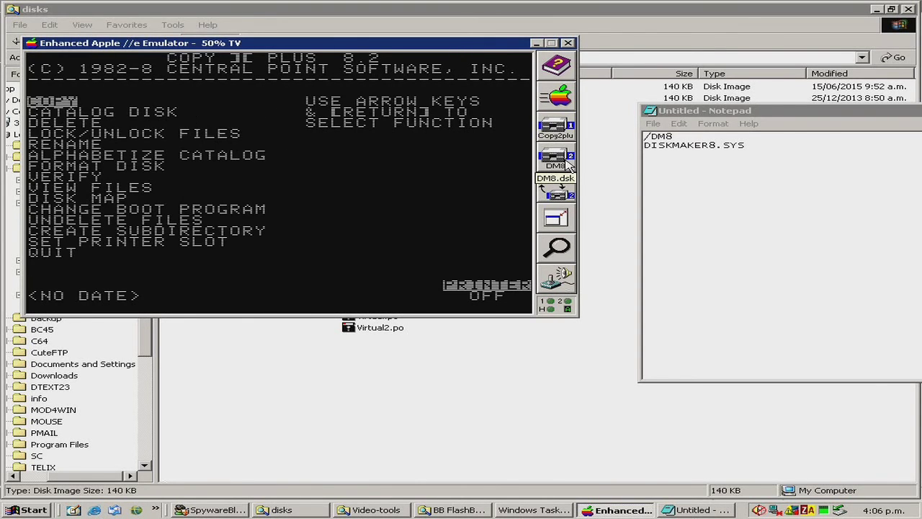
pyautogui.click(568, 165)
pyautogui.doubleClick(311, 146)
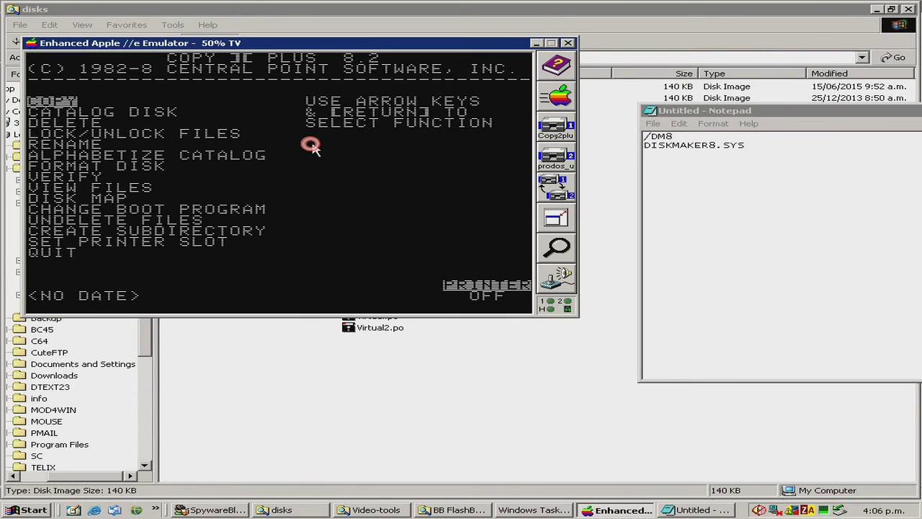
# Step: Catalog slot 6 drive 2 (normal), showing /USERS.DISK with 89 blocks free
pyautogui.press('Down')
pyautogui.press('Return')
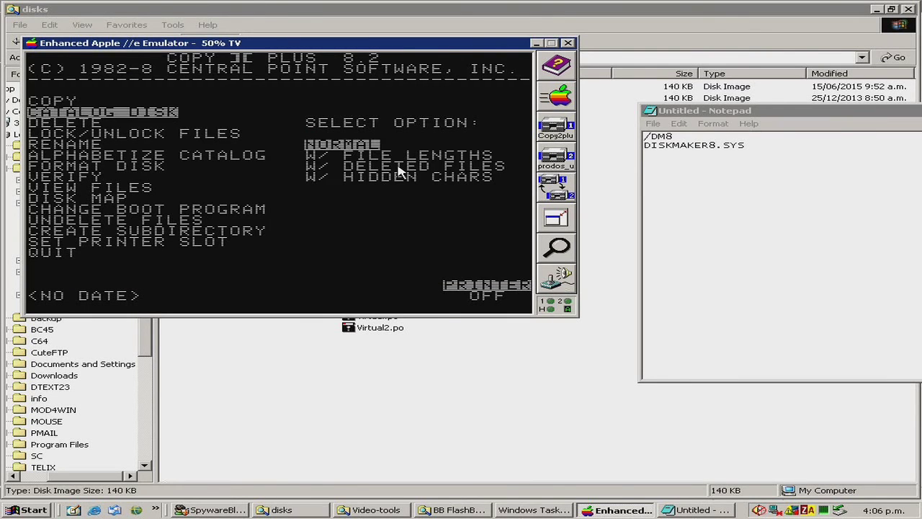
pyautogui.press('Return')
pyautogui.press('Down')
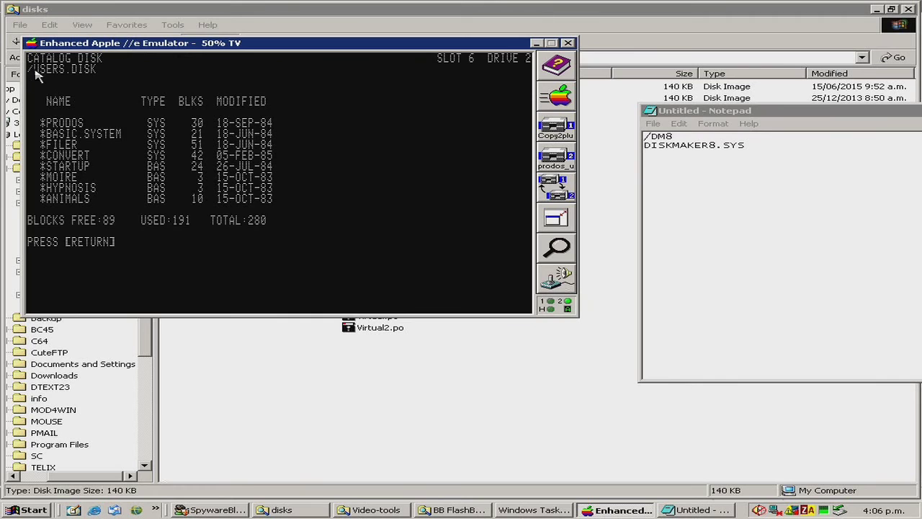
pyautogui.click(761, 182)
pyautogui.press('Return')
# Step: Add /USERS.DISK and BASIC.SYSTEM.SYS to the Notepad notes
pyautogui.write('/USERS.DISK ')
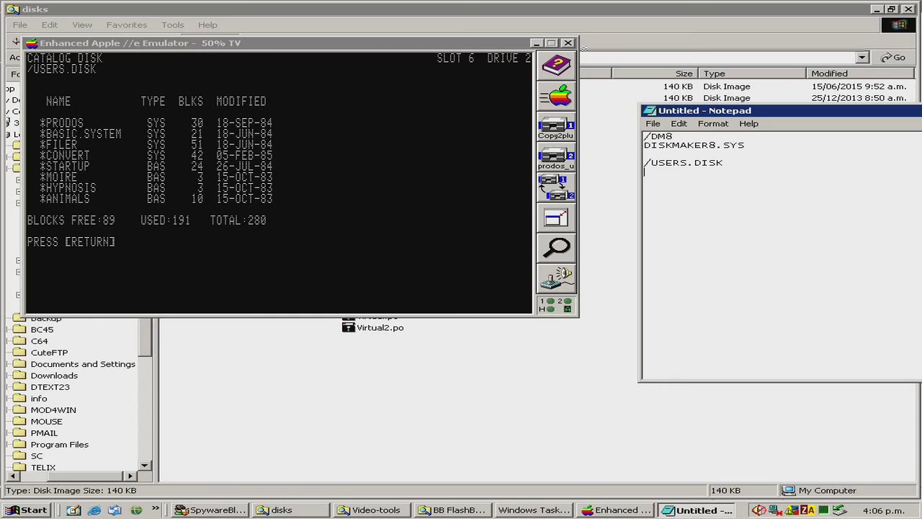
pyautogui.write('BASIC.SYSTEM.SYS')
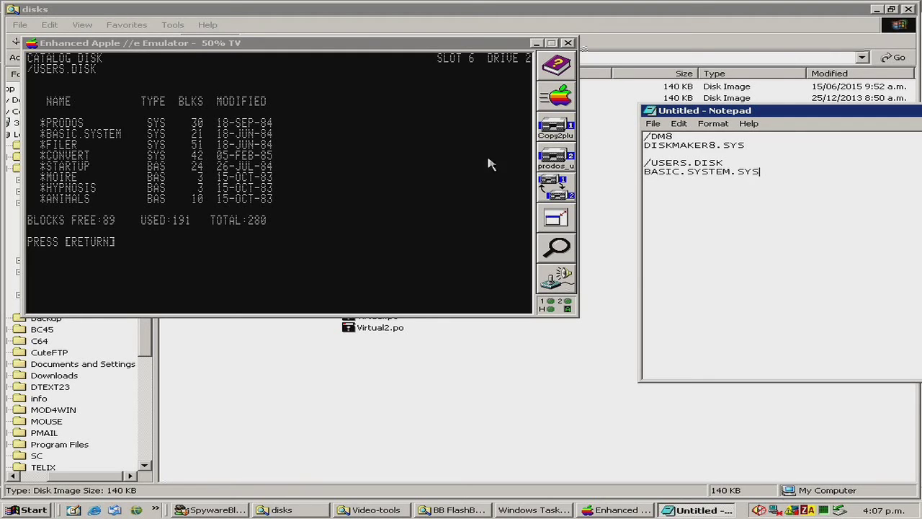
pyautogui.click(382, 163)
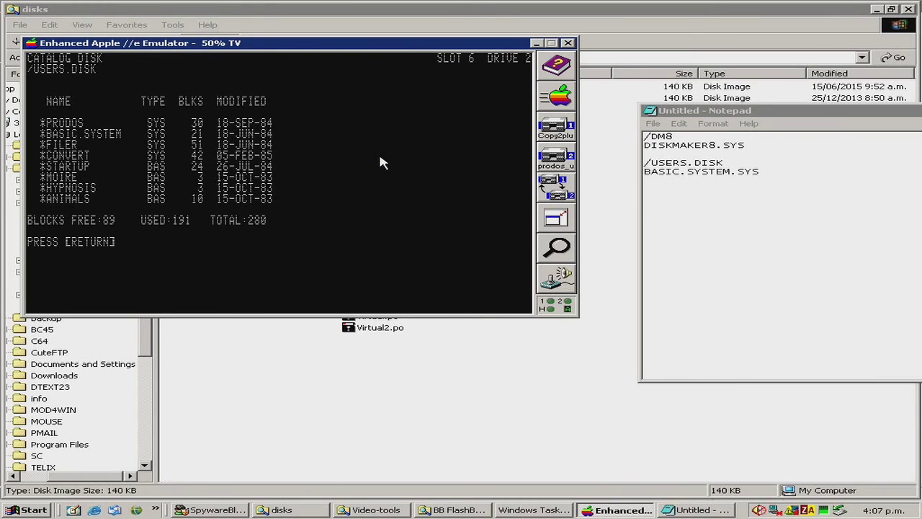
# Step: Quit Copy II Plus with prefix /USERS.DISK/ and run BASIC.SYSTEM
pyautogui.press('Return')
pyautogui.press('Down')
pyautogui.press('Down')
pyautogui.press('Down')
pyautogui.press('Down')
pyautogui.press('Down')
pyautogui.press('Down')
pyautogui.press('Down')
pyautogui.press('Down')
pyautogui.press('Down')
pyautogui.press('Down')
pyautogui.press('Down')
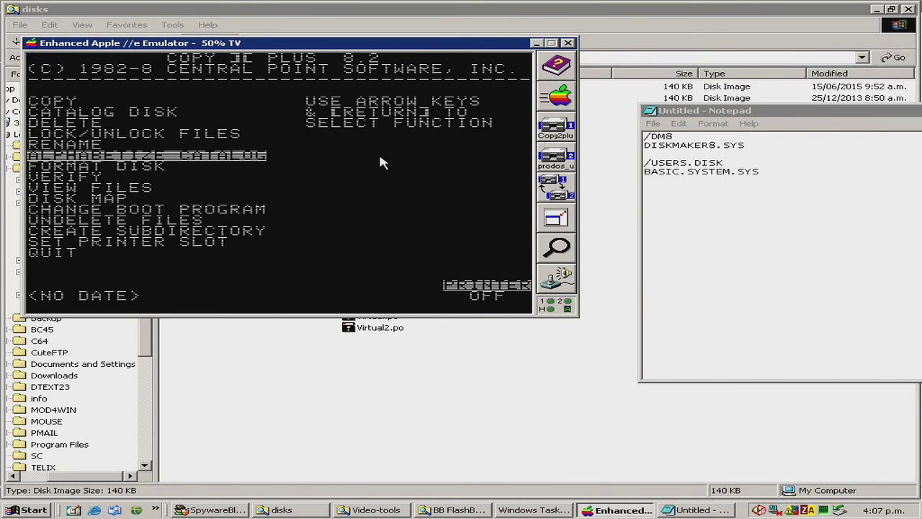
pyautogui.press('Down')
pyautogui.press('Down')
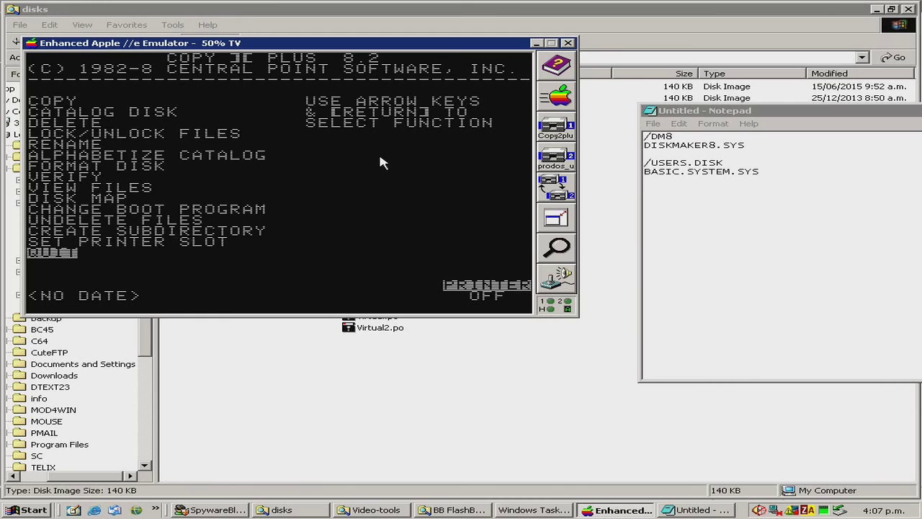
pyautogui.press('Return')
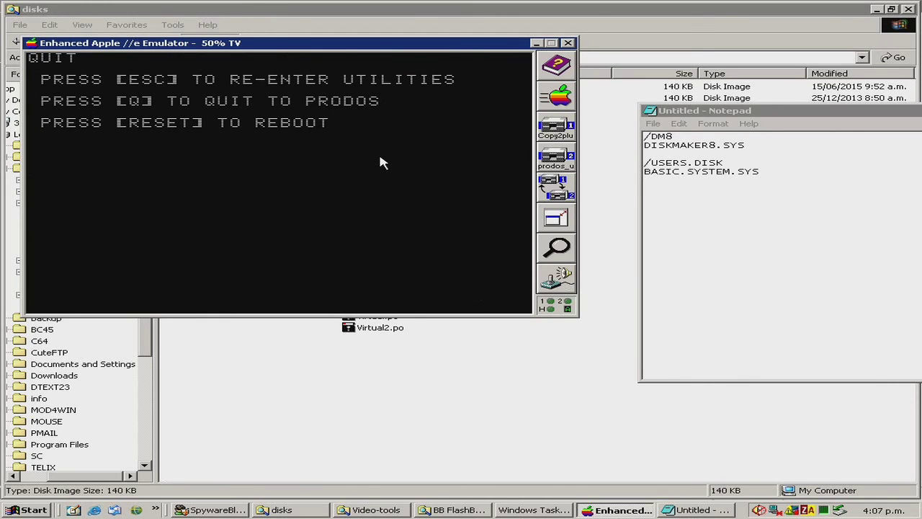
pyautogui.write('q')
pyautogui.write('/USERS')
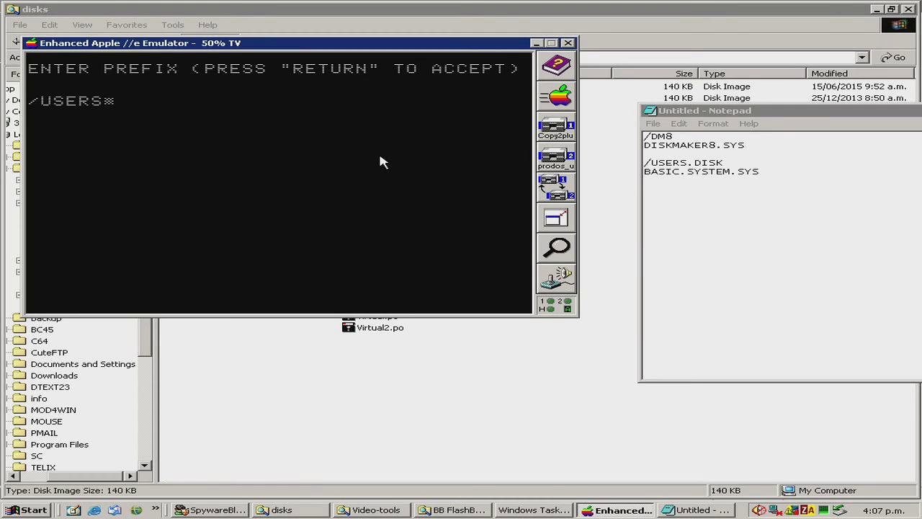
pyautogui.write('.DISK/')
pyautogui.press('Return')
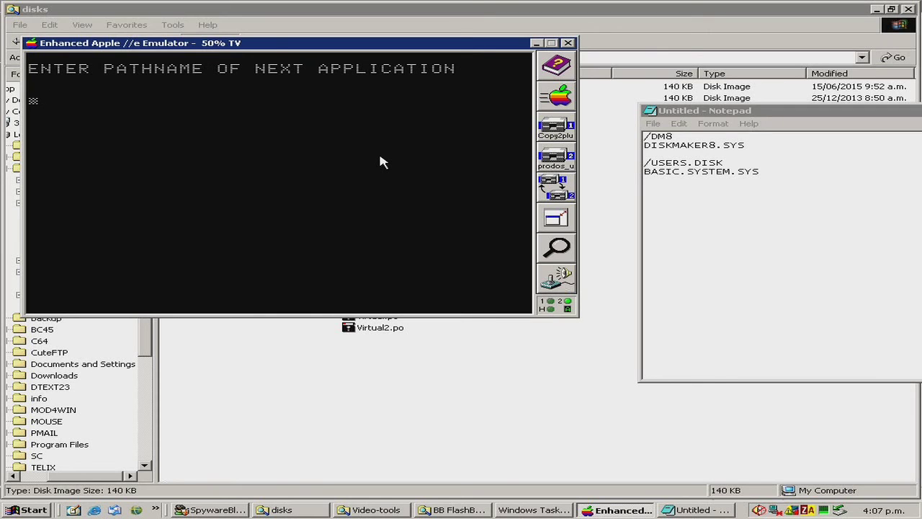
pyautogui.write('BASIC.SYSTEM')
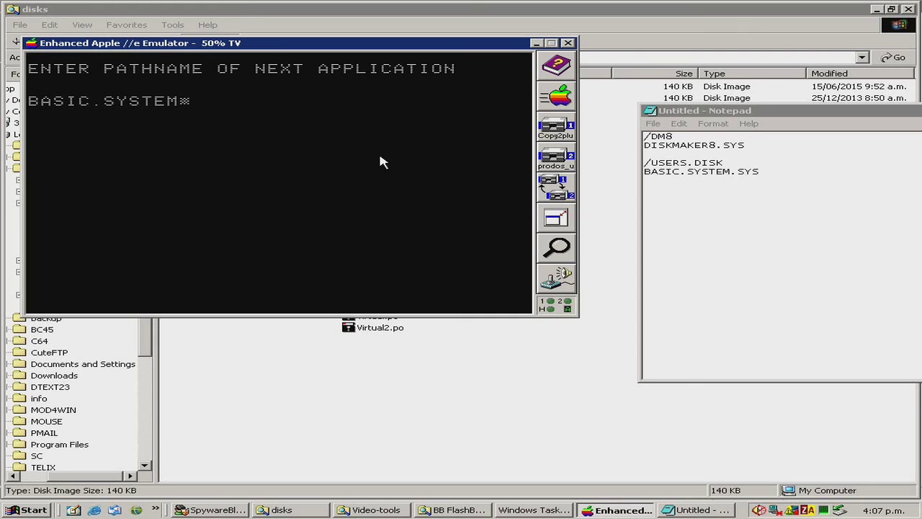
pyautogui.press('Return')
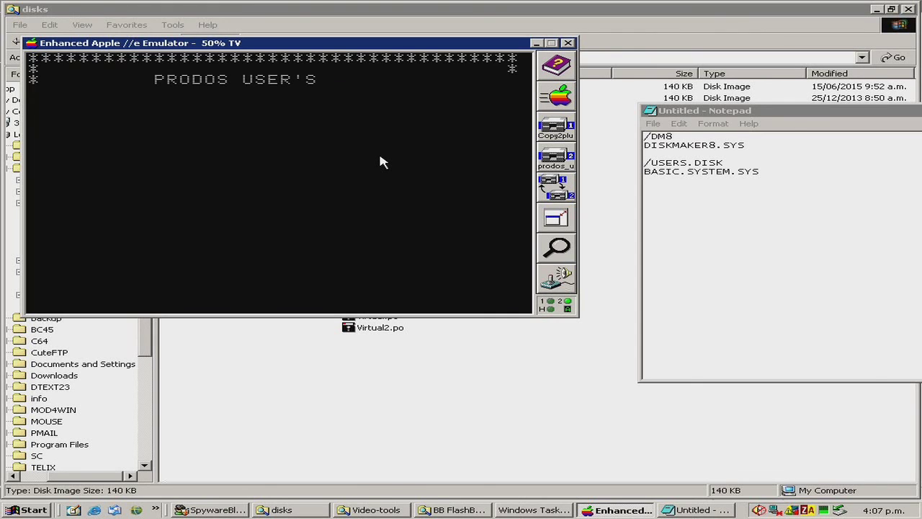